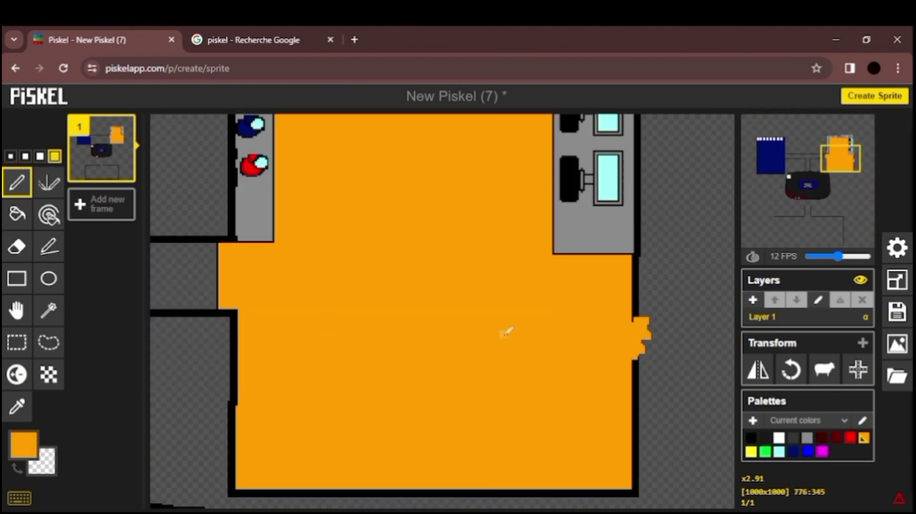
Step: Undo the stray orange stroke painted at the lab room's right edge
scroll(507, 330, down, 4)
scroll(705, 272, up, 2)
mouse_move(505, 313)
mouse_down()
mouse_move(540, 311)
mouse_move(613, 261)
mouse_up()
key(ctrl+z)
Step: Select the Rectangle tool and set the primary colour to black
click(49, 310)
click(17, 278)
click(23, 445)
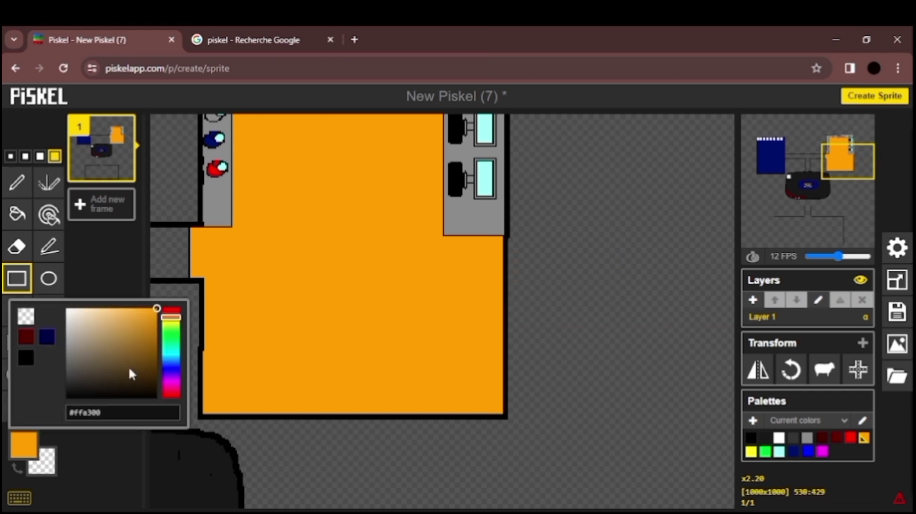
click(128, 376)
Step: Outline tall black corridor walls with rectangles to the right of the lab room
drag(508, 317, 612, 248)
drag(839, 157, 839, 149)
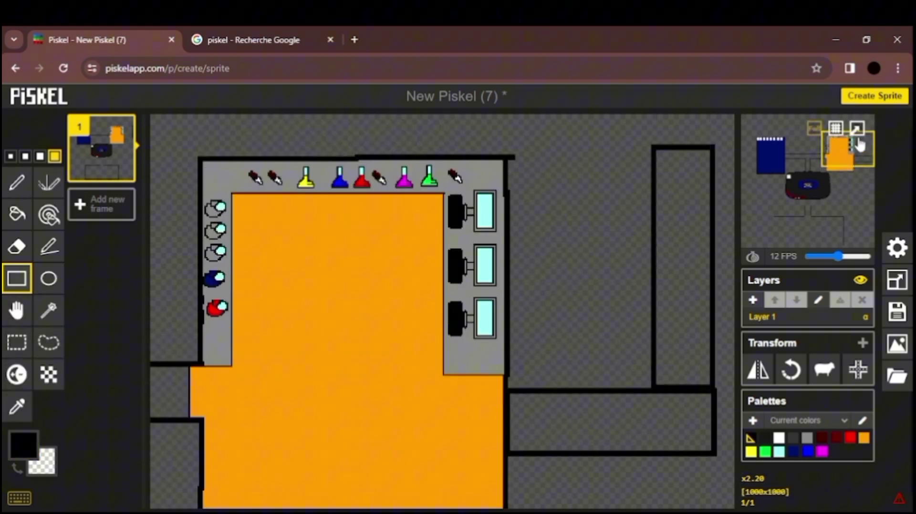
middle_drag(626, 287, 626, 508)
drag(712, 329, 657, 119)
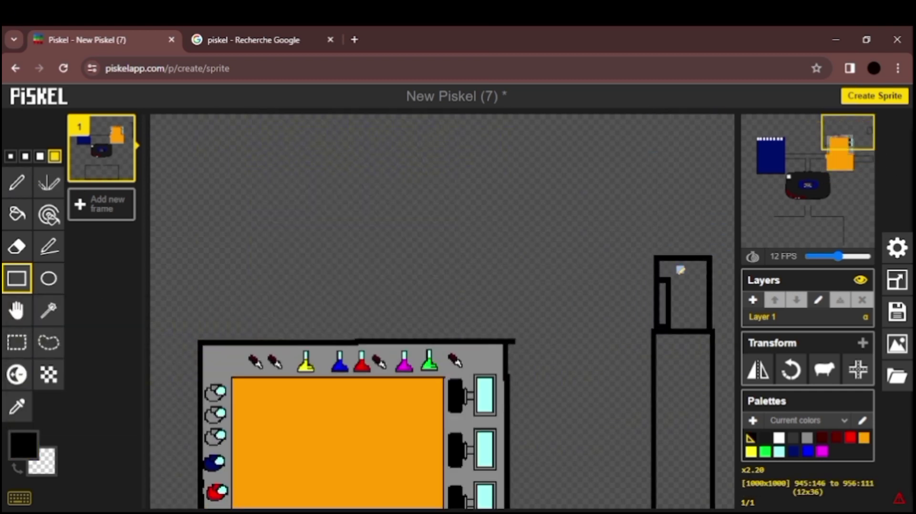
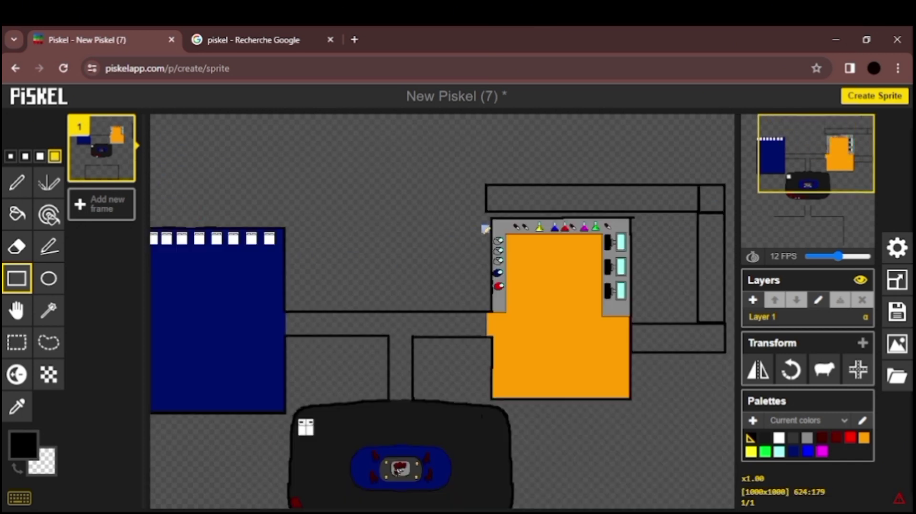
Step: Zoom the Piskel canvas to about x4.25 on the area right of the orange room
scroll(617, 311, up, 5)
drag(866, 163, 863, 155)
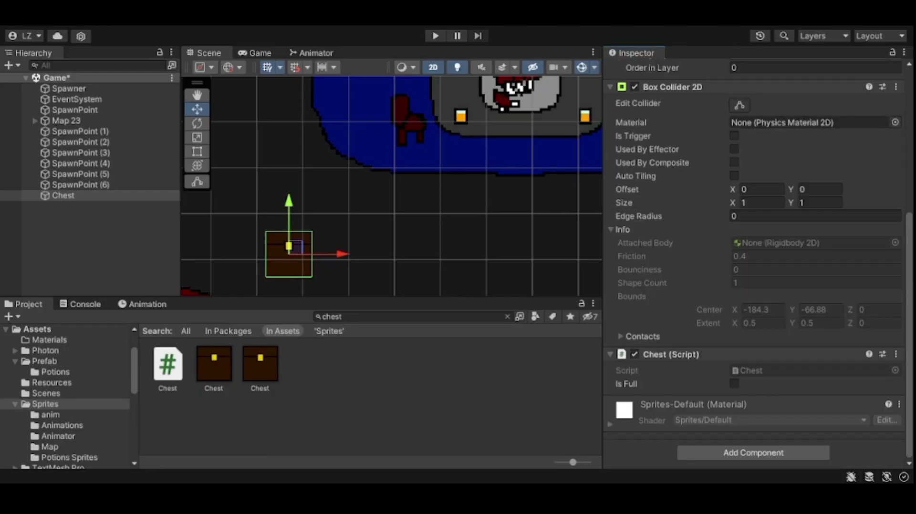
Step: Save the Chest object as a prefab in the Prefab folder
middle_drag(196, 271, 176, 237)
click(44, 361)
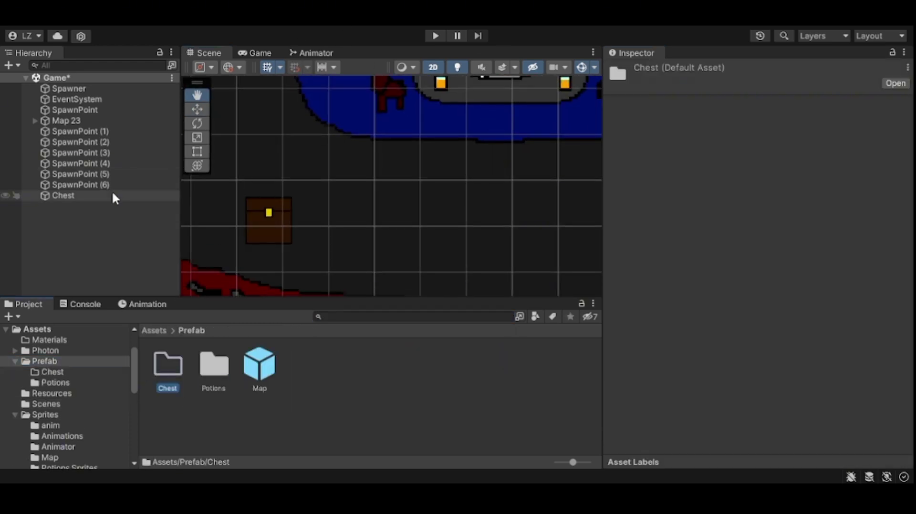
mouse_move(111, 196)
mouse_down()
mouse_move(168, 365)
mouse_move(408, 170)
mouse_up()
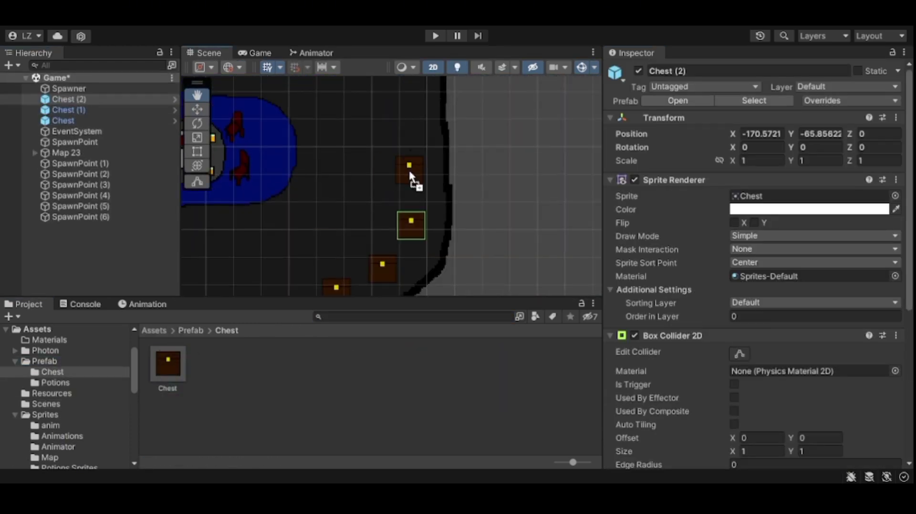
Step: Place additional Chest prefab copies across the map in the Scene
scroll(408, 170, down, 3)
mouse_move(168, 364)
mouse_down()
mouse_move(339, 113)
mouse_move(338, 215)
mouse_up()
scroll(417, 245, up, 2)
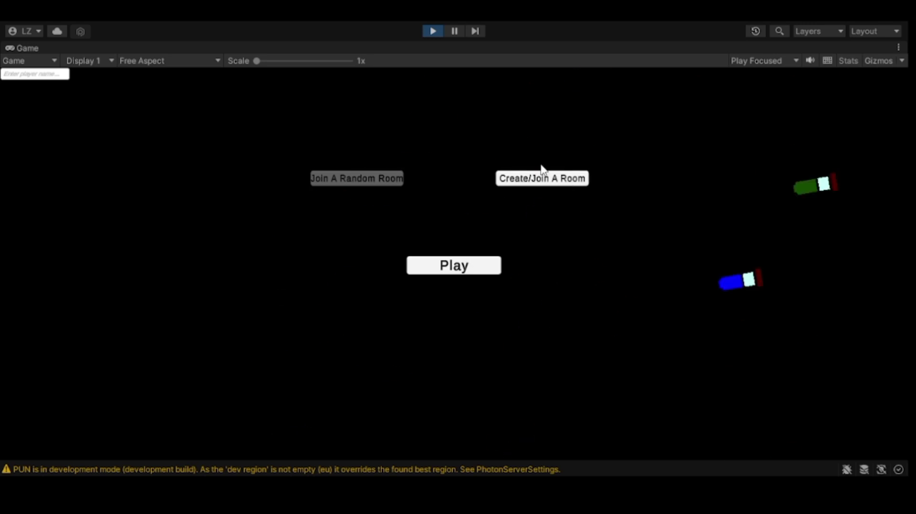
Step: Open the Create/Join A Room panel in the running Game view
click(542, 177)
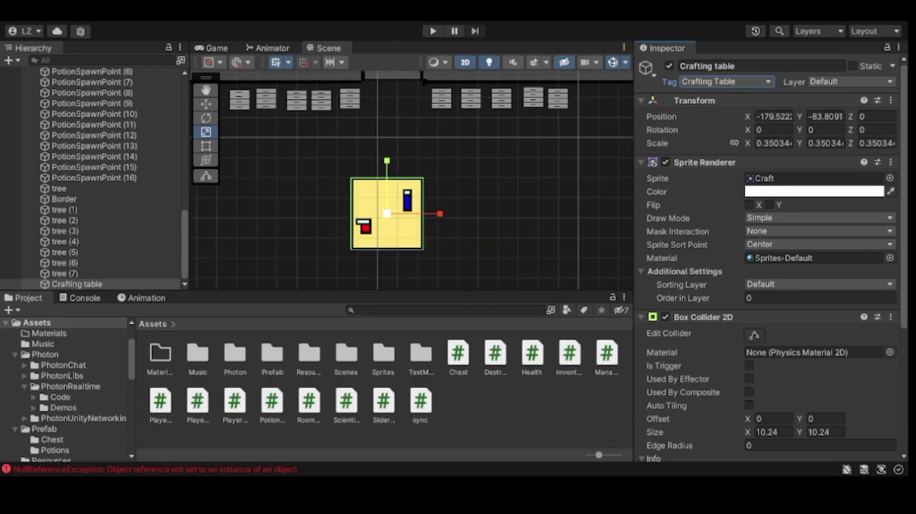
Step: Move the duplicated Crafting table onto the blue room at the top of the map
scroll(426, 236, down, 3)
scroll(428, 236, down, 2)
click(99, 285)
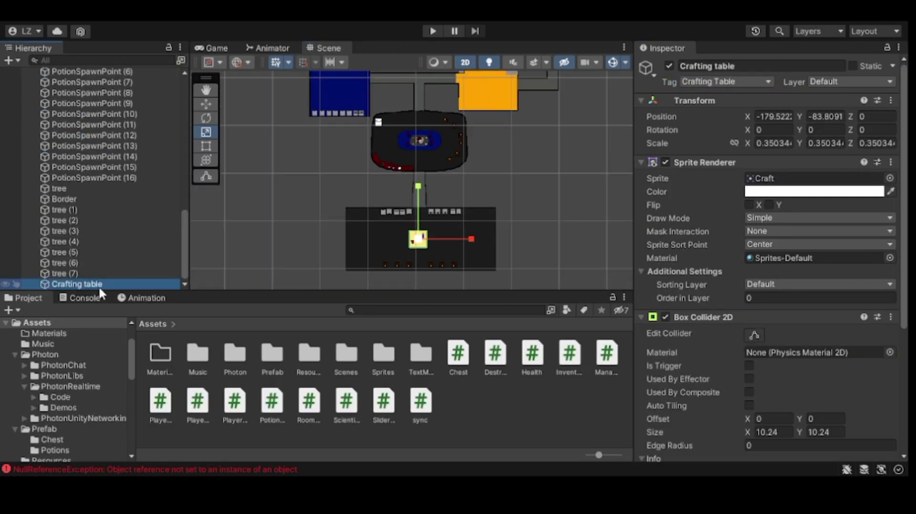
key(w)
drag(426, 231, 353, 71)
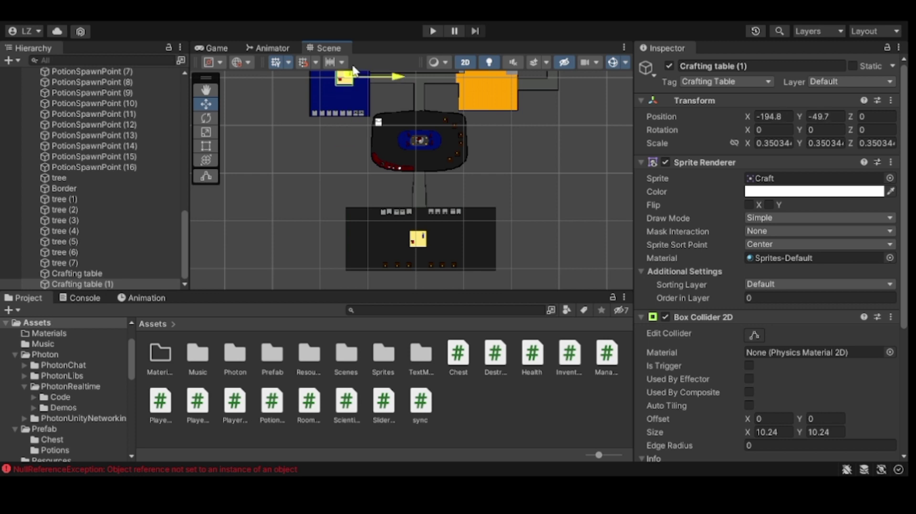
Step: Inspect the Craft panel settings and open the icon artwork save options
scroll(410, 114, down, 2)
scroll(454, 97, down, 2)
scroll(764, 287, down, 4)
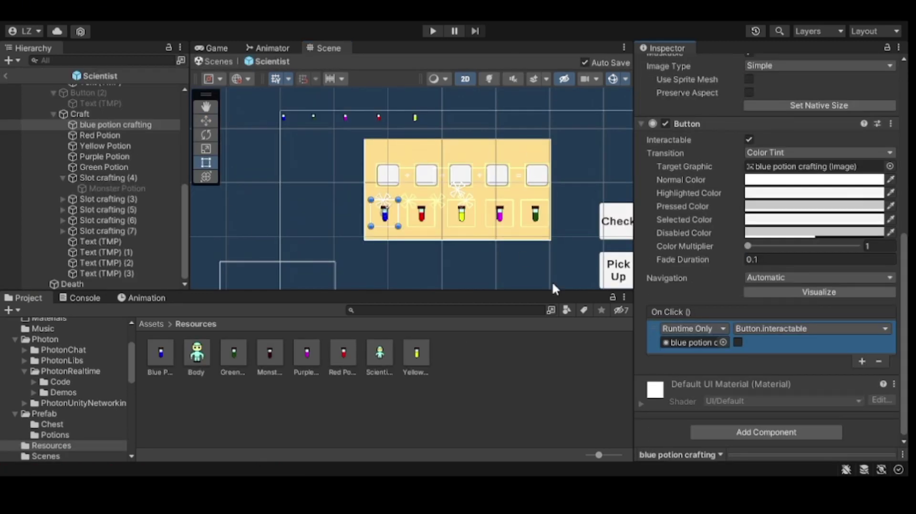
click(152, 113)
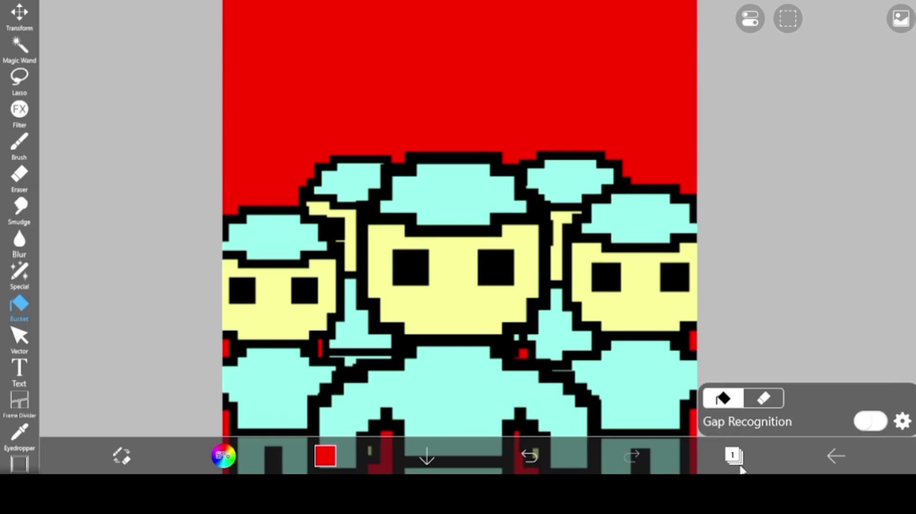
click(836, 456)
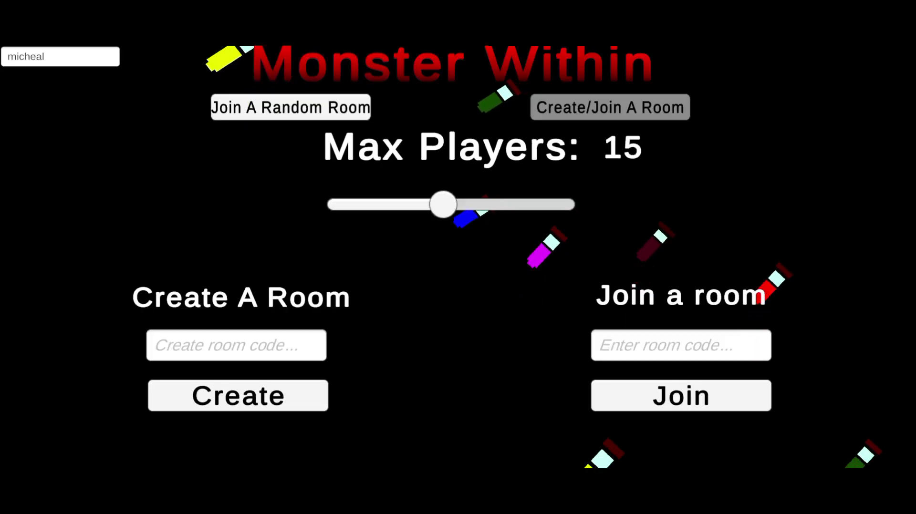
Step: Create a room with code 'room', play, then rejoin via Create/Join and walk left
text(room)
key(Return)
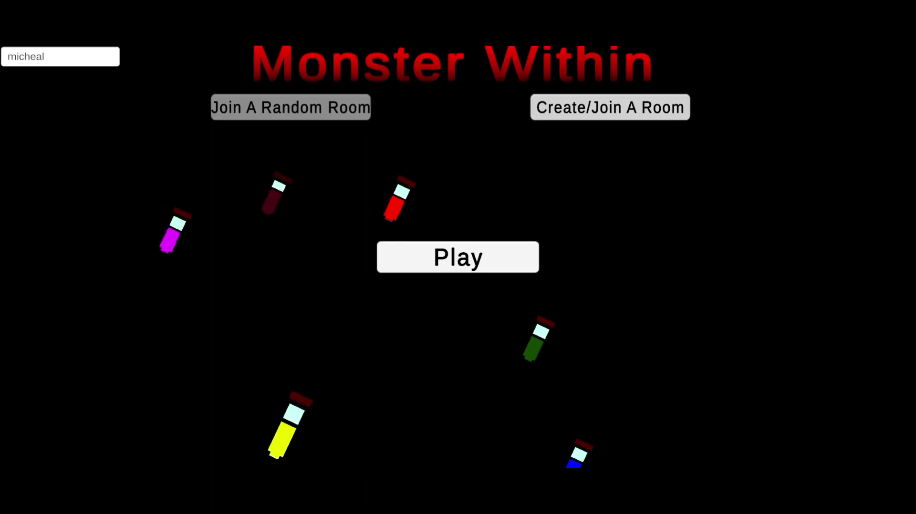
click(610, 107)
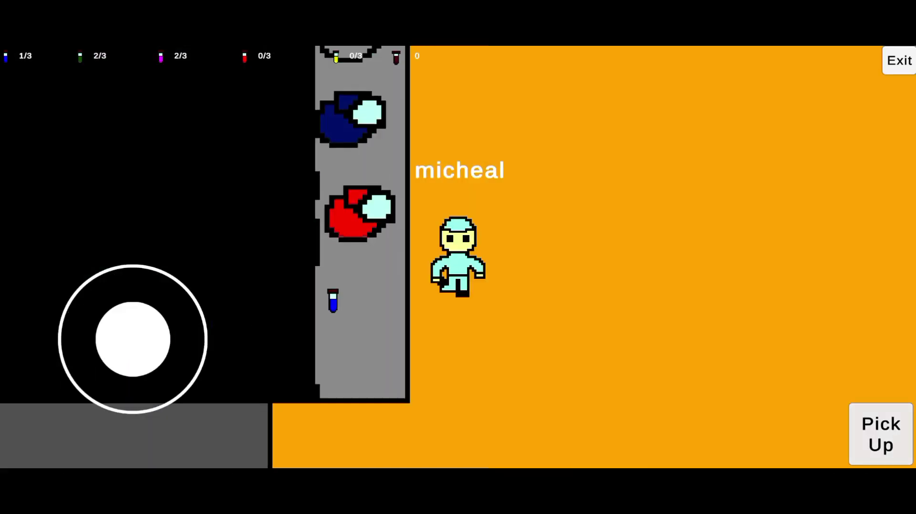
drag(133, 337, 77, 334)
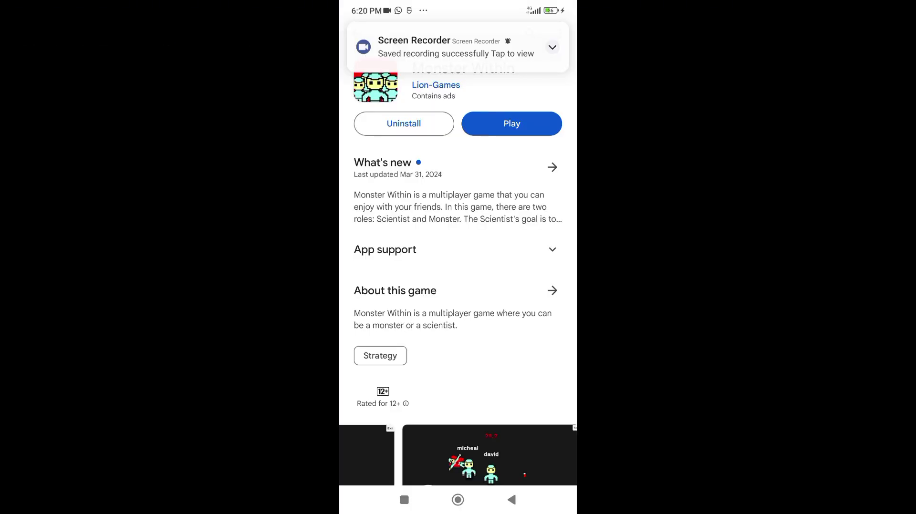
scroll(458, 251, down, 2)
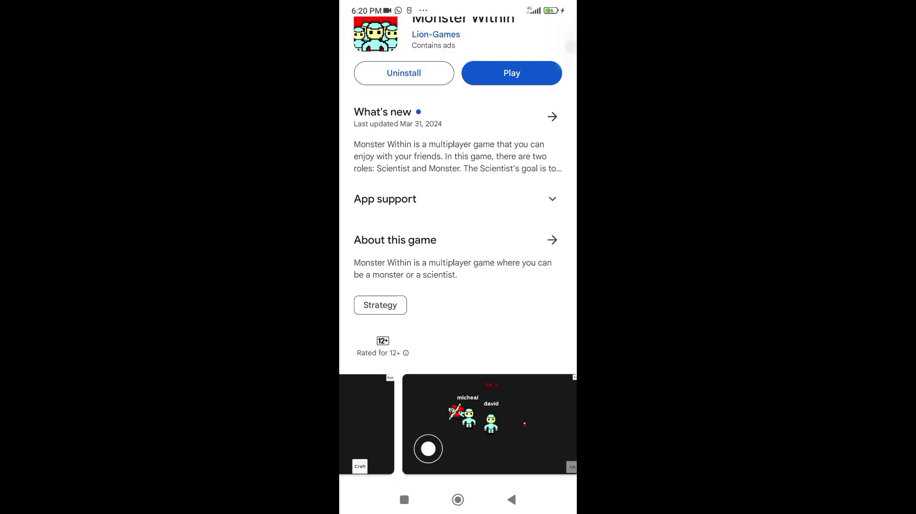